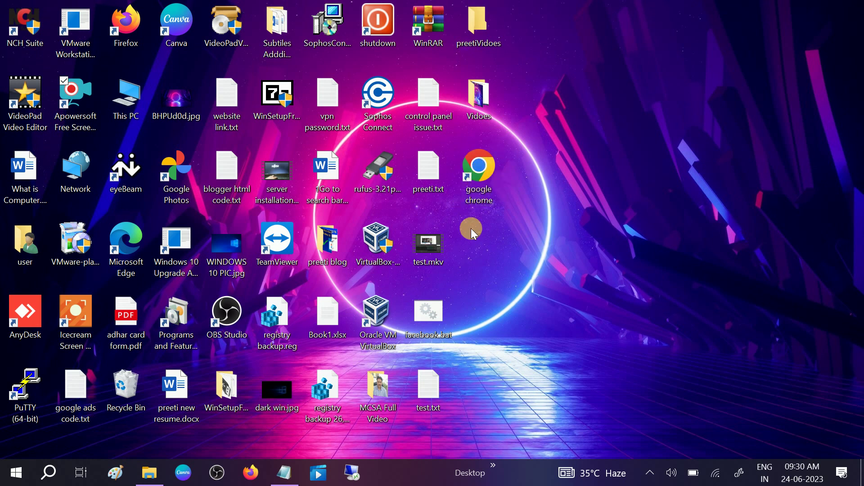
# Launch Chrome and open the chrome://flags experiments page.
pyautogui.click(481, 187)
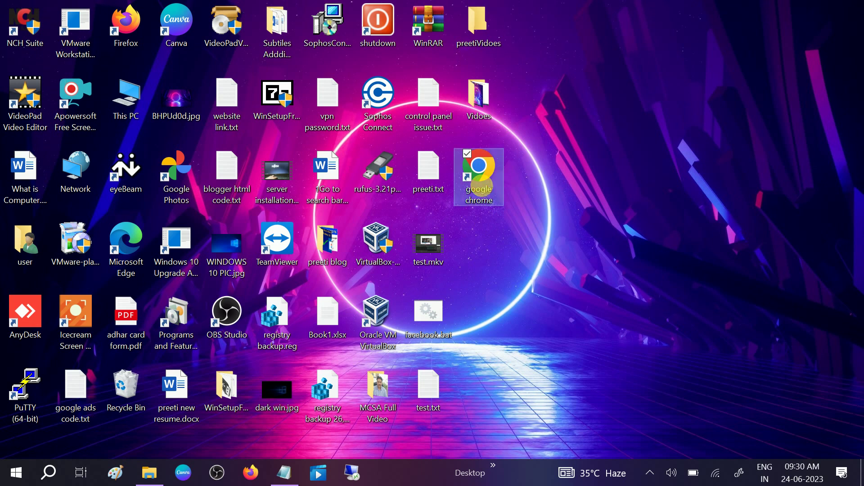
pyautogui.doubleClick(485, 191)
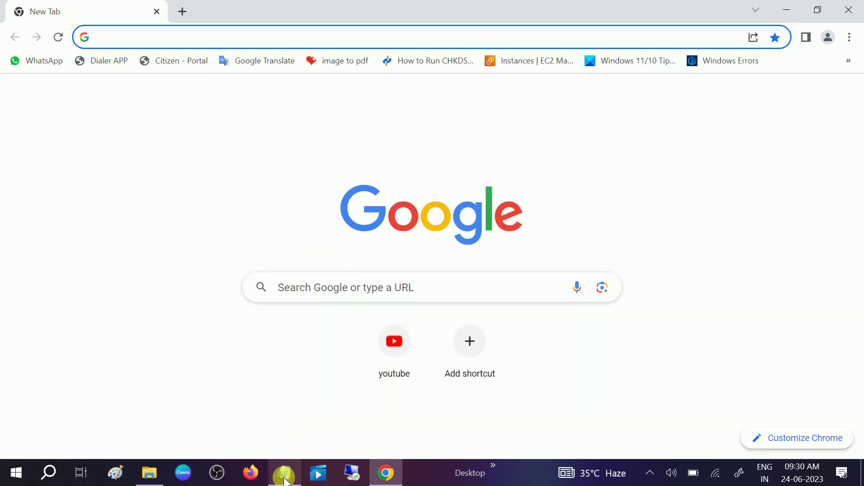
pyautogui.click(285, 472)
pyautogui.moveTo(421, 299); pyautogui.dragTo(305, 301)
pyautogui.hotkey('ctrl', 'c')
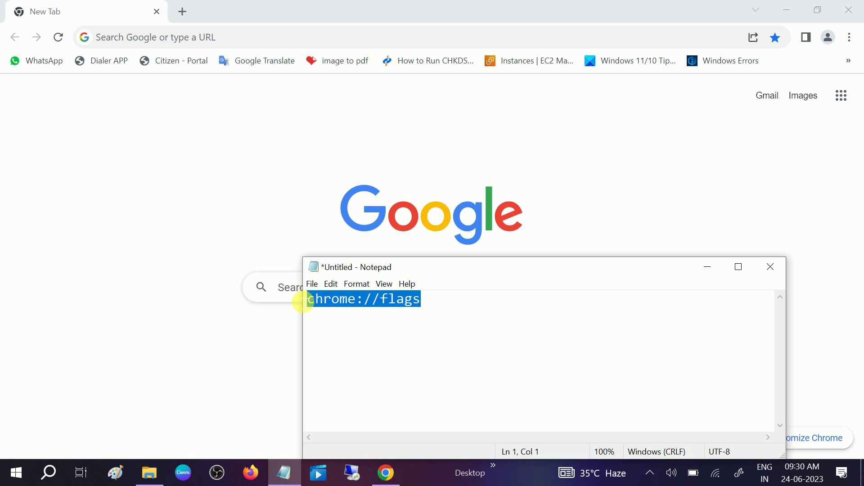
pyautogui.click(193, 44)
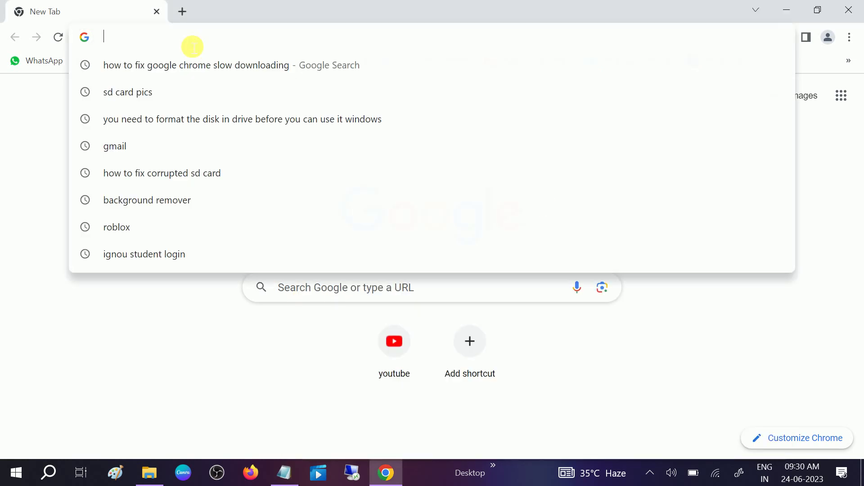
pyautogui.hotkey('ctrl', 'v')
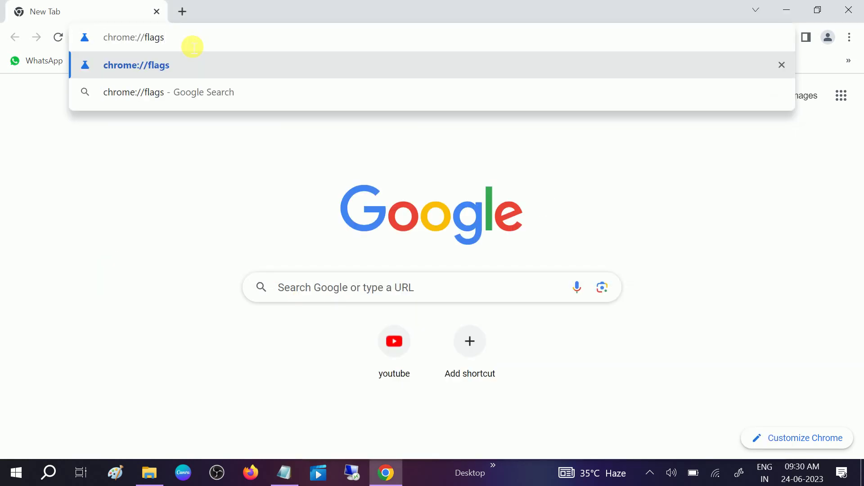
pyautogui.press('Return')
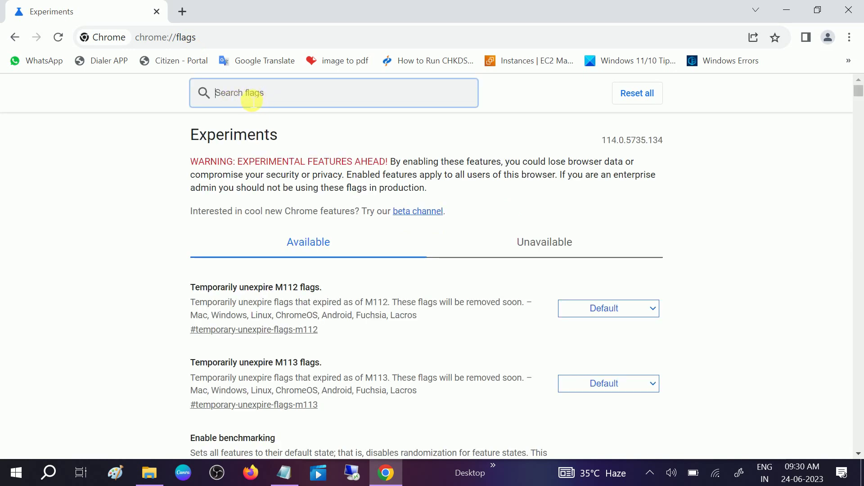
# Search flags for 'paralle' and set Parallel downloading to Enabled.
pyautogui.write('para')
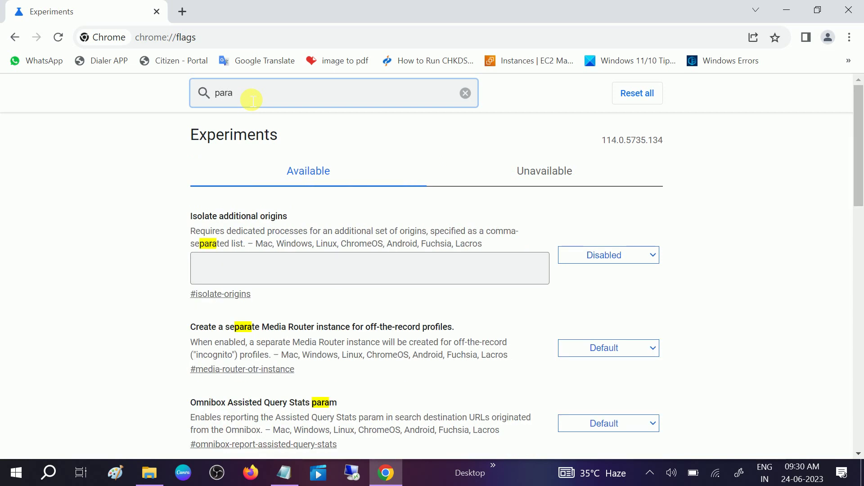
pyautogui.write('lle')
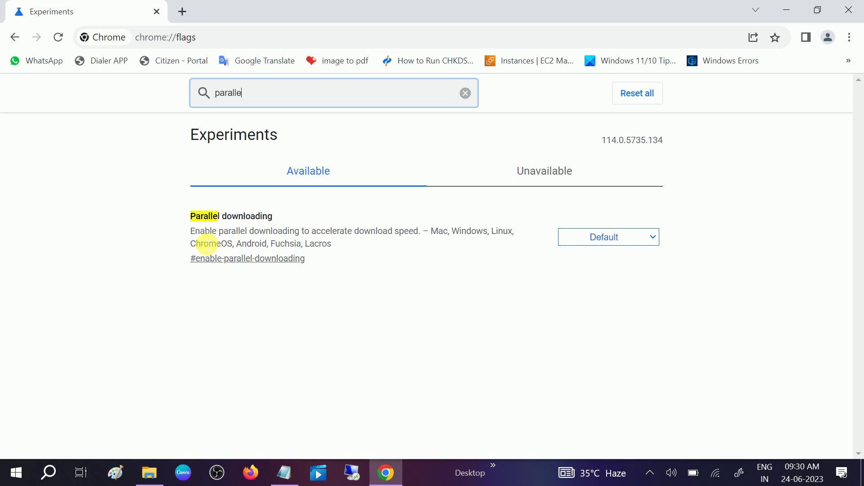
pyautogui.moveTo(189, 234); pyautogui.dragTo(509, 234)
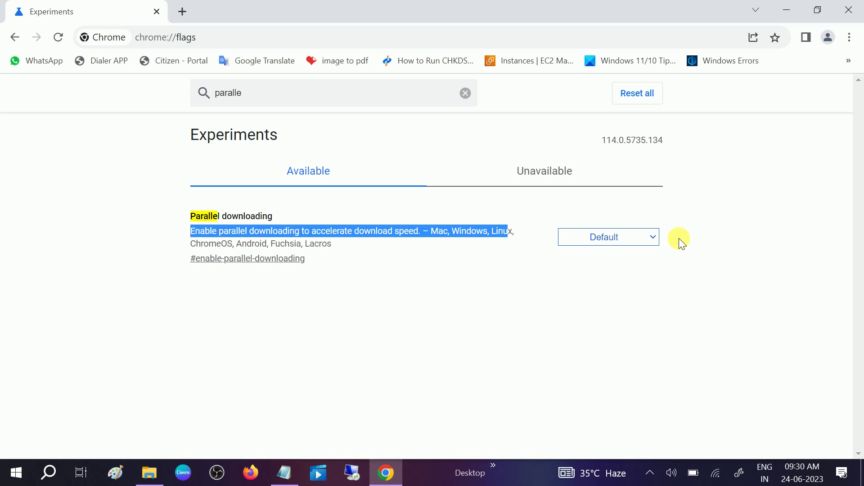
pyautogui.click(623, 242)
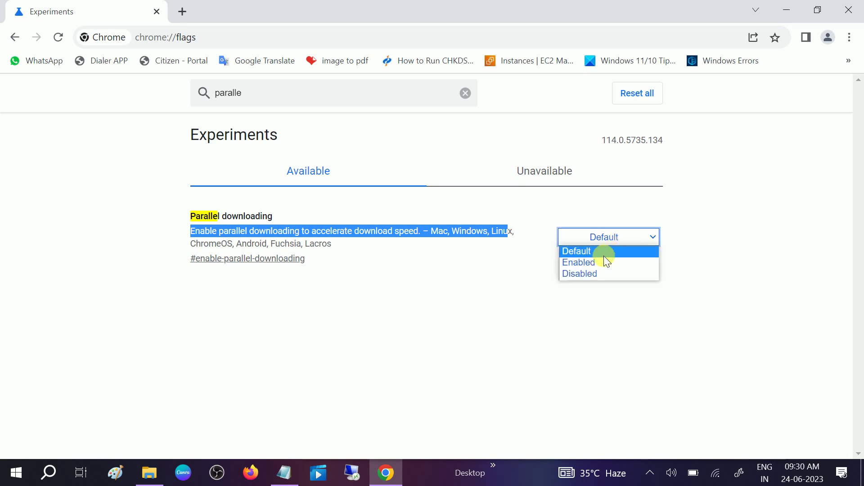
pyautogui.click(589, 263)
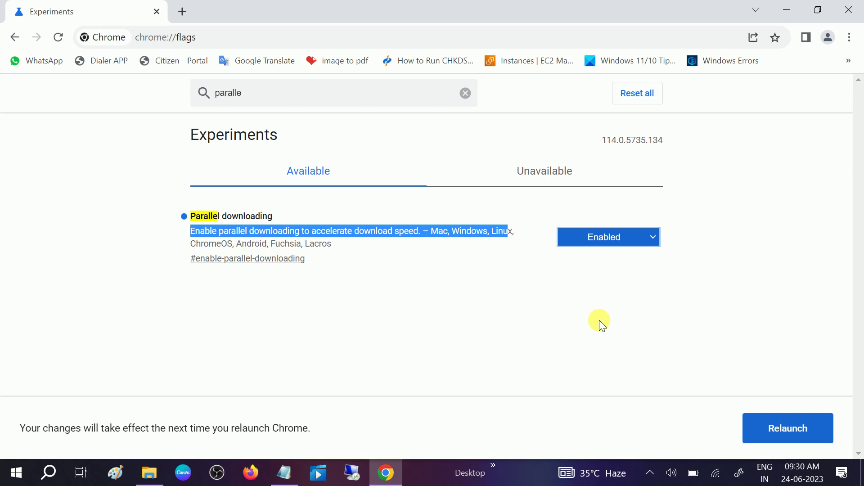
# Relaunch Chrome to apply the flag, refresh the desktop, and reopen Chrome from its shortcut.
pyautogui.click(789, 436)
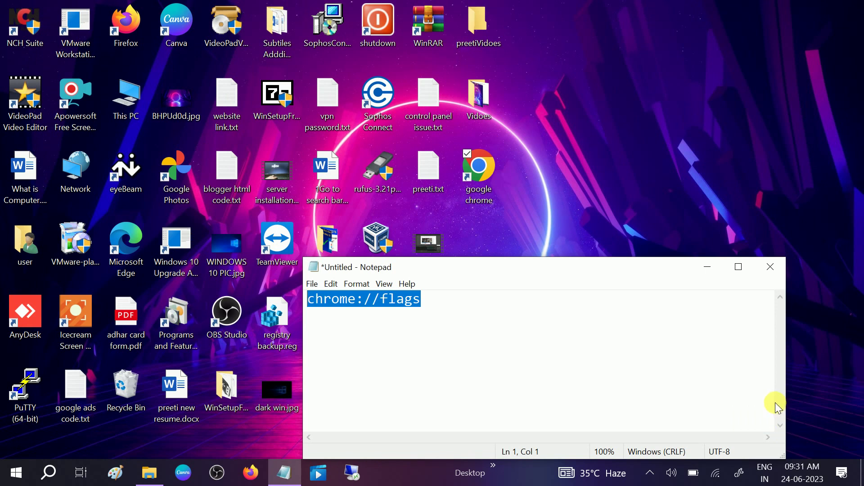
pyautogui.rightClick(651, 153)
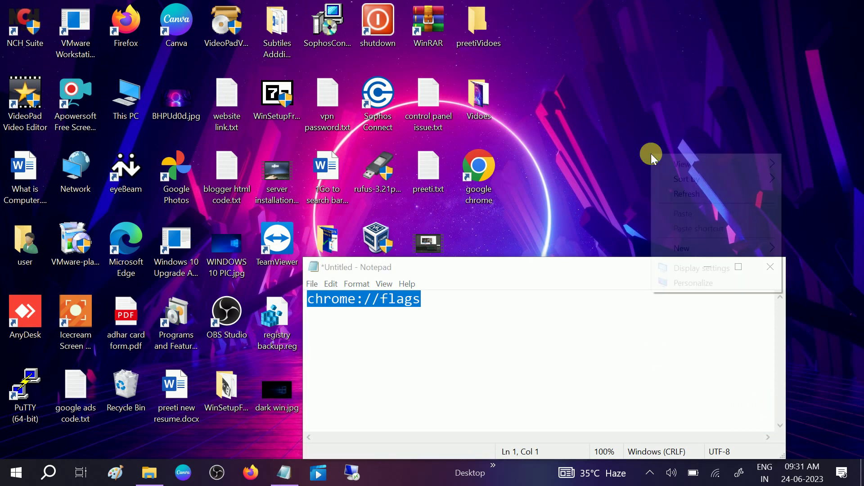
pyautogui.click(682, 196)
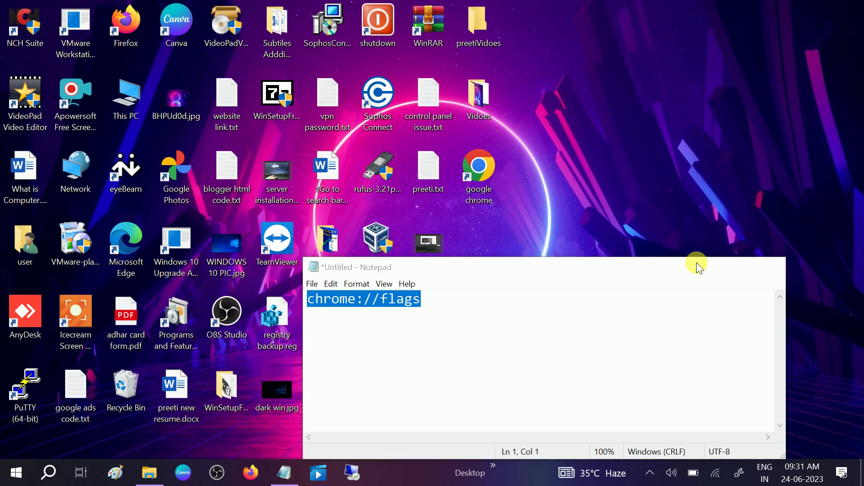
pyautogui.press('super+d')
pyautogui.click(478, 185)
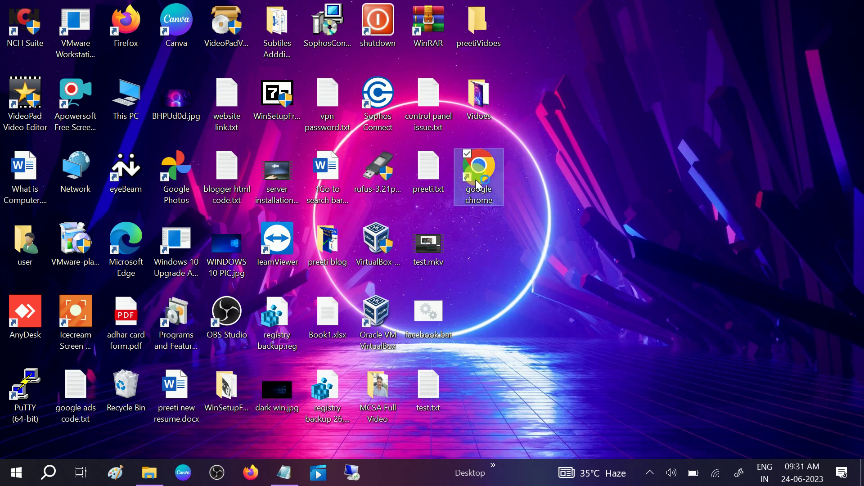
pyautogui.doubleClick(477, 178)
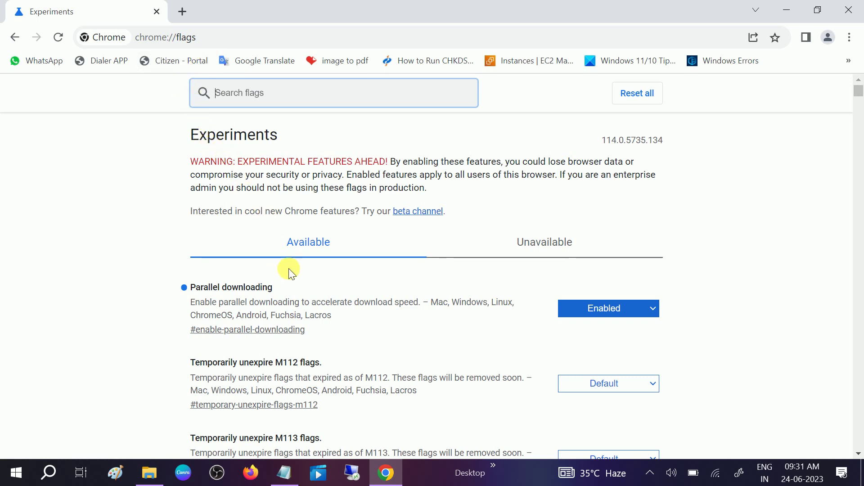
# Close Chrome and refresh the Windows desktop.
pyautogui.scroll(-3, 288, 269)
pyautogui.scroll(3, 288, 266)
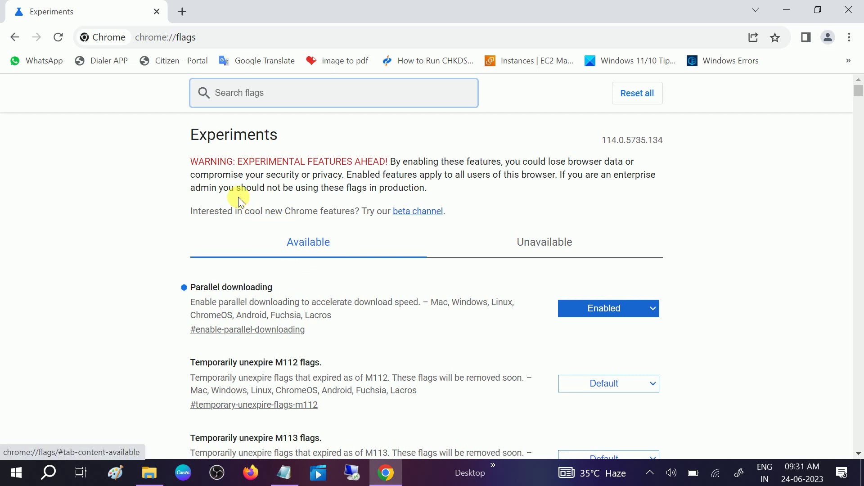
pyautogui.click(850, 10)
pyautogui.rightClick(685, 65)
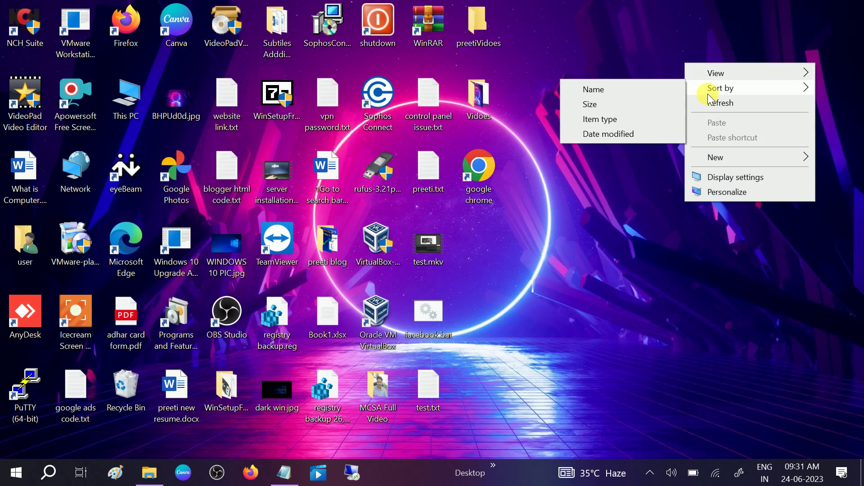
pyautogui.click(707, 101)
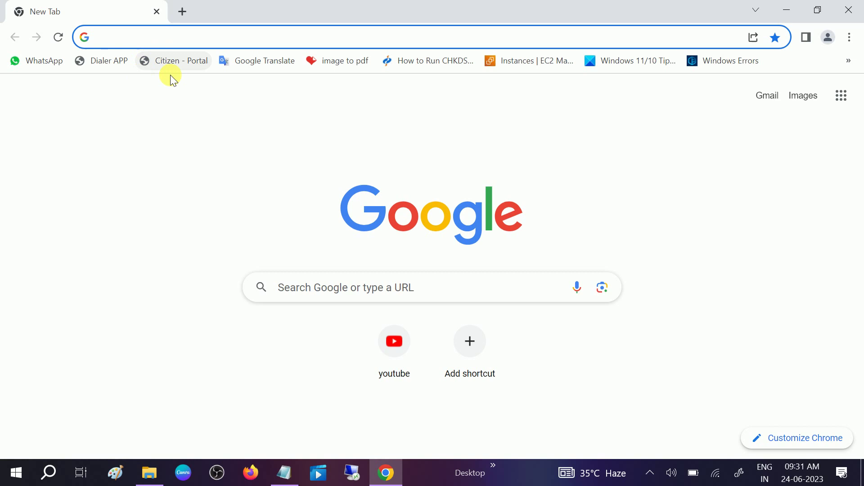
# Open the full History page from Chrome's main menu.
pyautogui.click(850, 37)
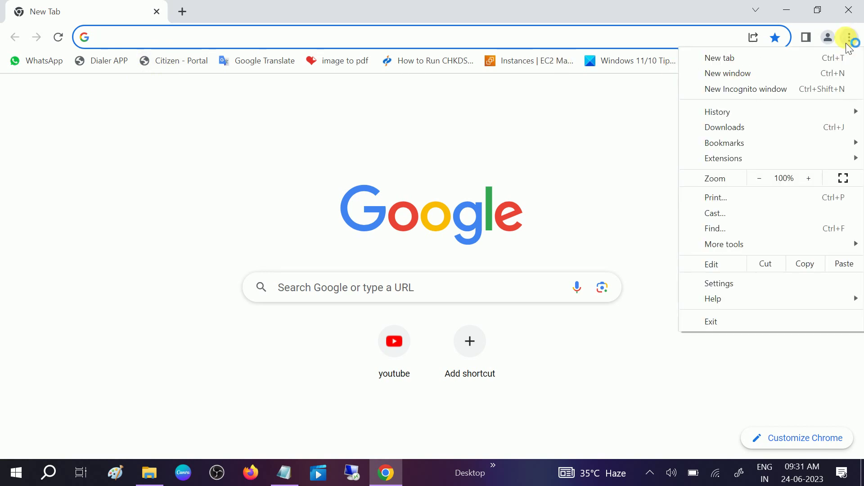
pyautogui.moveTo(738, 116)
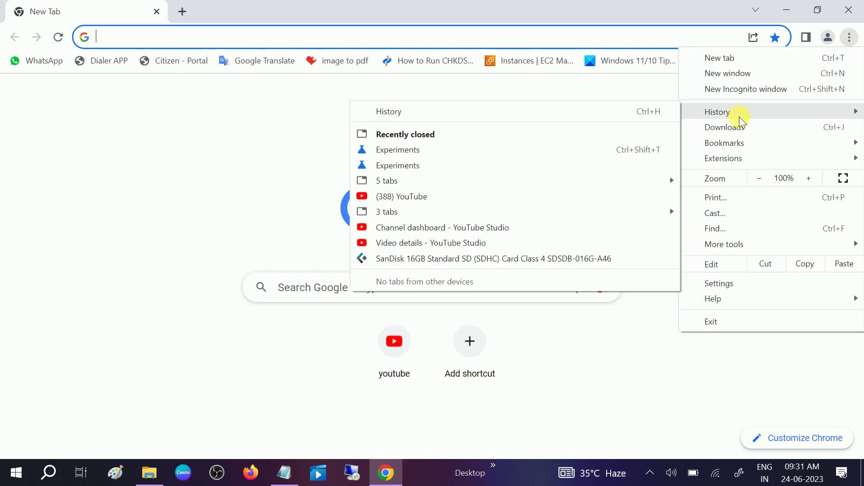
pyautogui.click(478, 114)
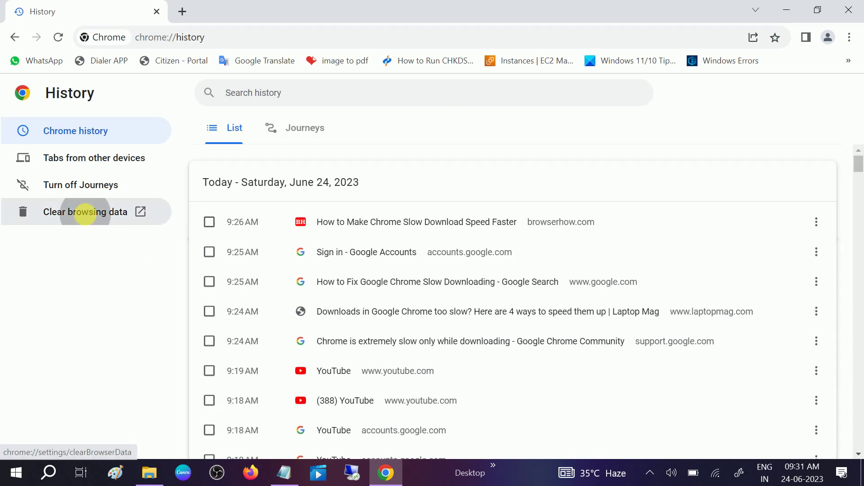
# Clear all-time history, downloads, cookies and cached files, leaving passwords unchecked.
pyautogui.click(85, 213)
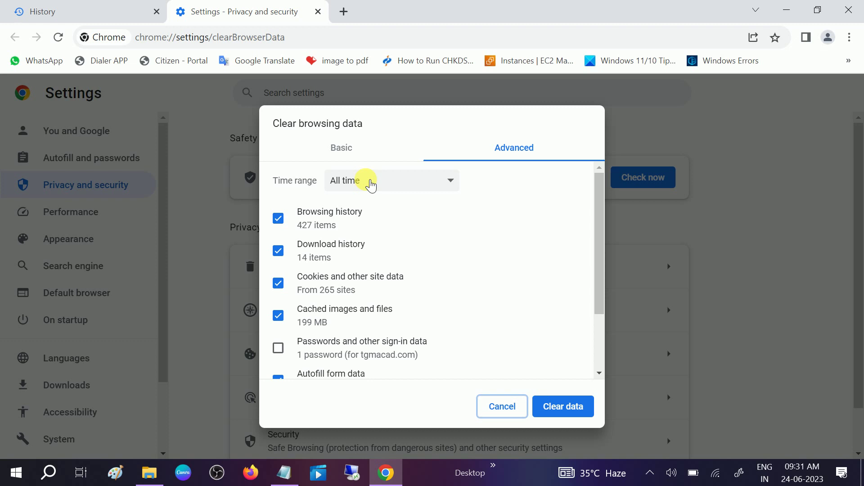
pyautogui.scroll(-2, 346, 286)
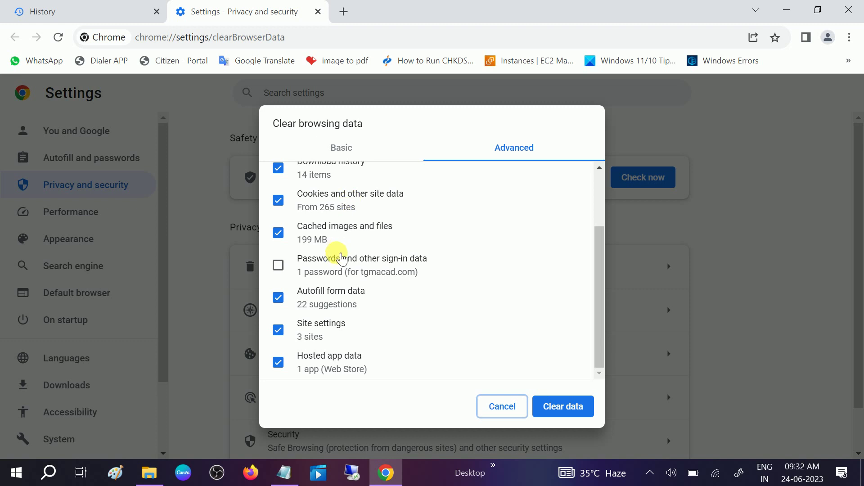
pyautogui.scroll(3, 342, 256)
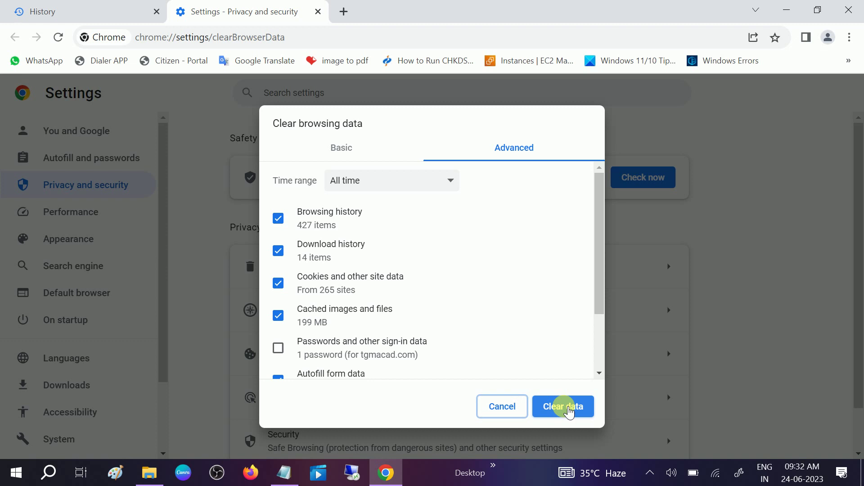
pyautogui.click(567, 411)
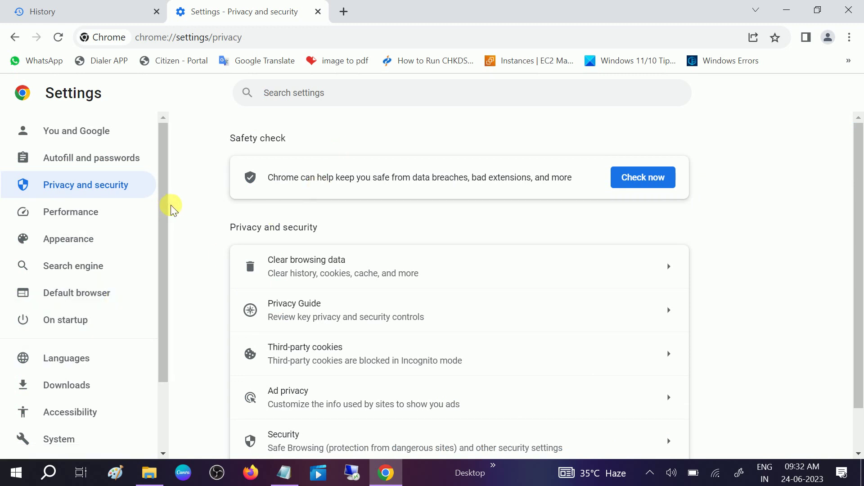
# Open the History page from Chrome's main menu.
pyautogui.click(850, 38)
pyautogui.moveTo(743, 113)
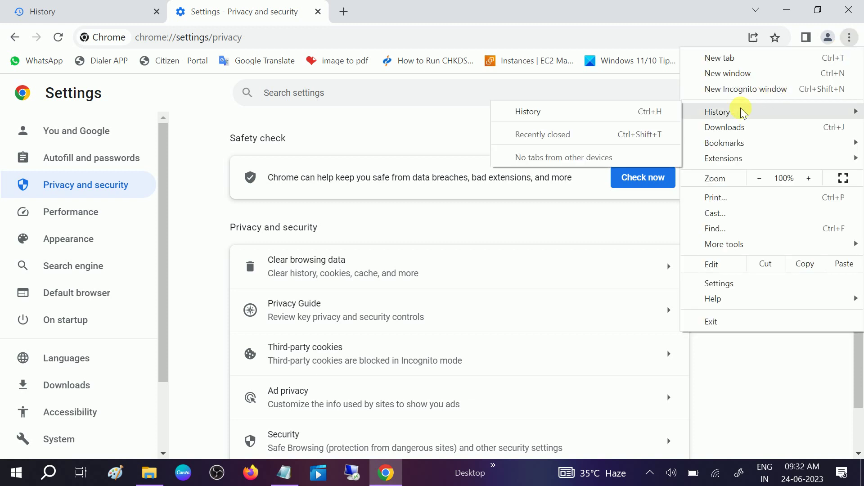
pyautogui.click(544, 112)
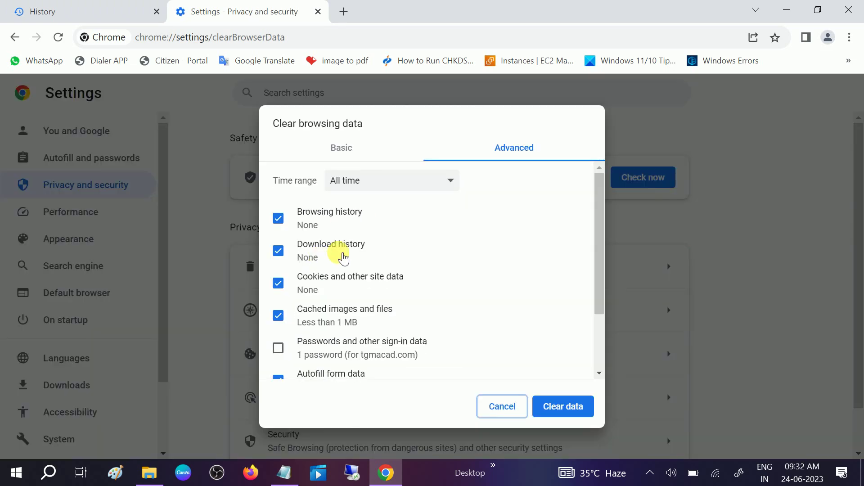
# Clear browsing data again from the Advanced tab with time range All time.
pyautogui.click(341, 150)
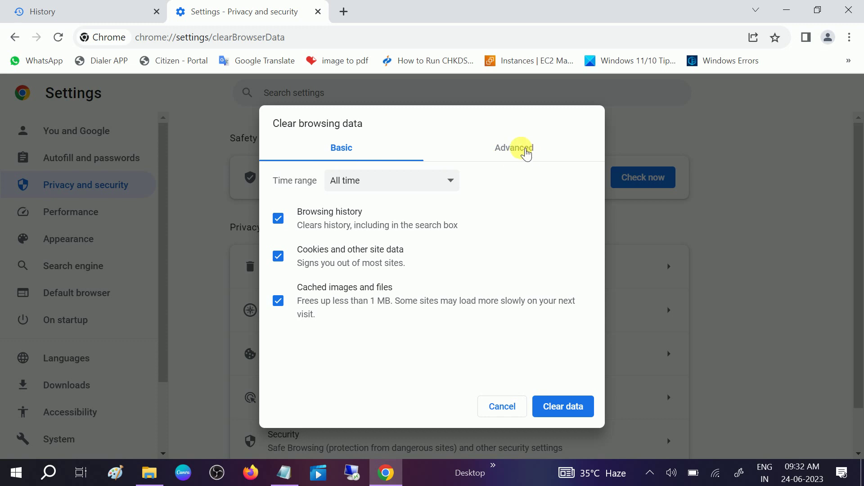
pyautogui.click(527, 155)
pyautogui.click(402, 186)
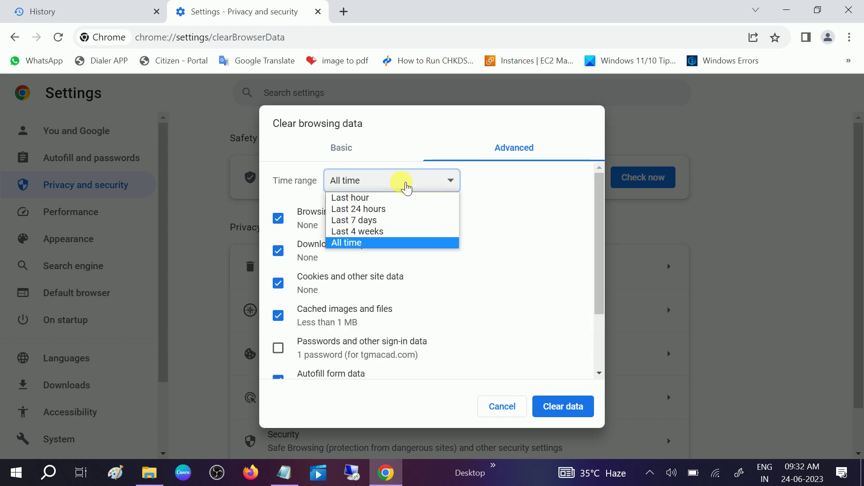
pyautogui.click(373, 243)
pyautogui.scroll(-2, 315, 342)
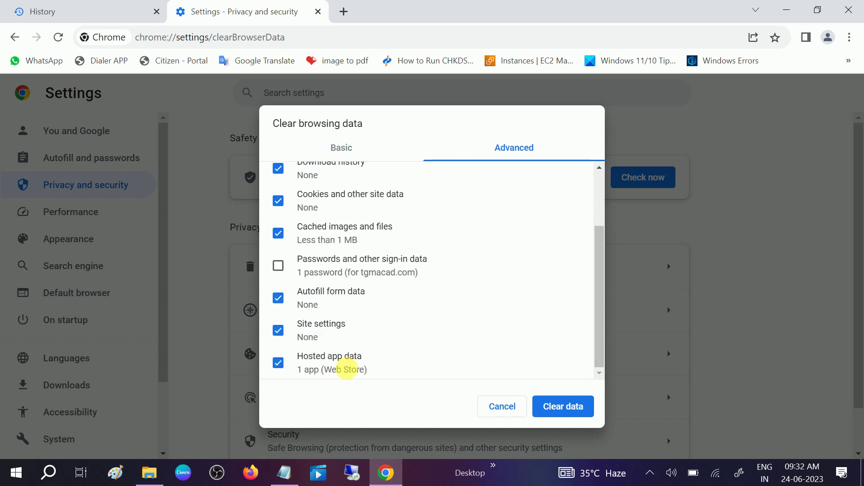
pyautogui.click(554, 408)
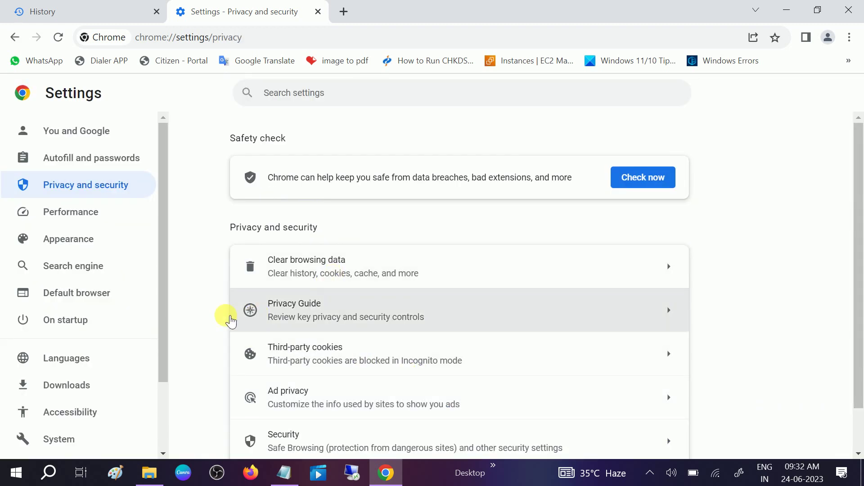
# Toggle Developer mode on and off on the empty Extensions page, then return to Settings.
pyautogui.scroll(-2, 150, 366)
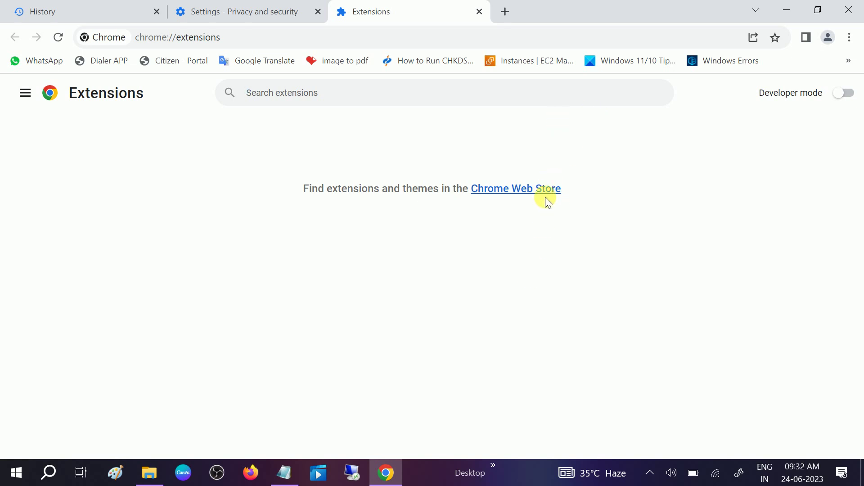
pyautogui.click(845, 94)
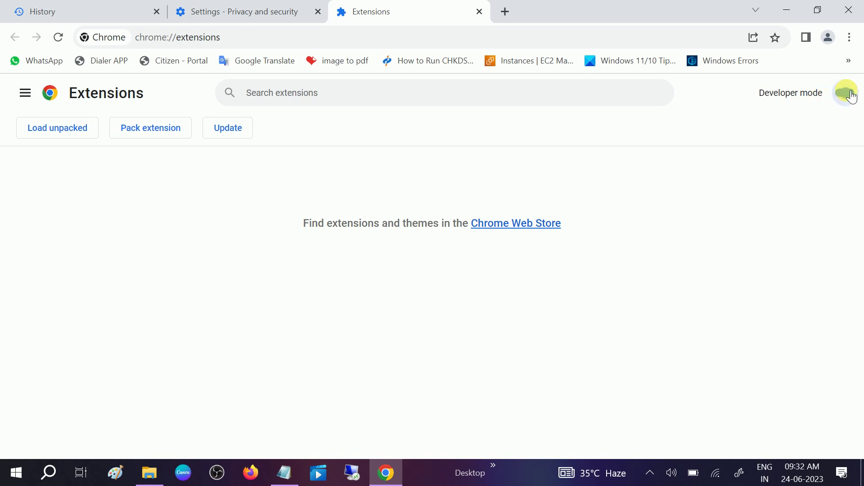
pyautogui.click(847, 93)
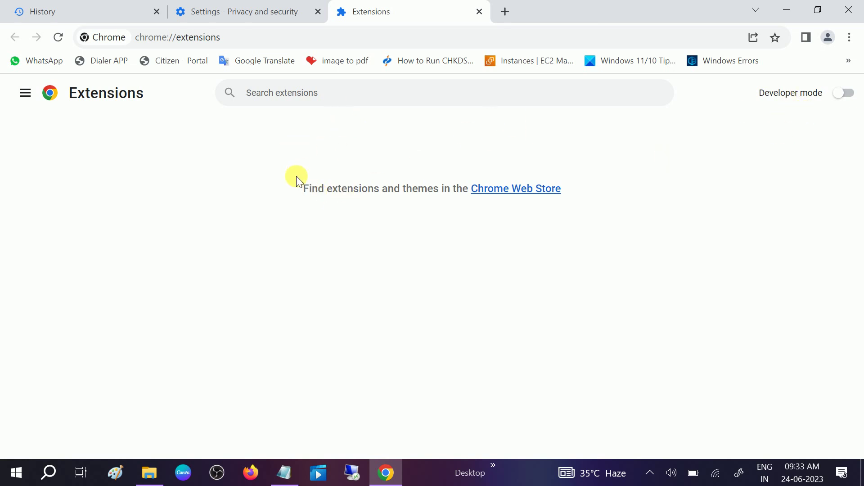
pyautogui.click(263, 8)
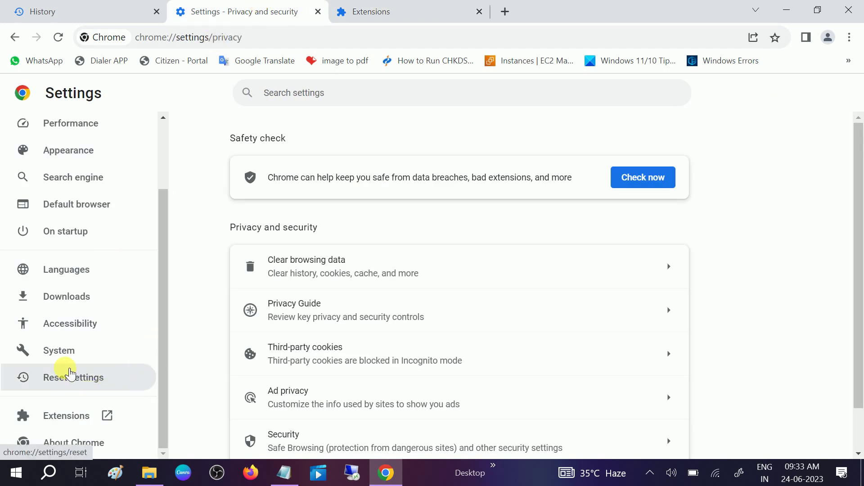
# Turn off background apps after closing, then confirm version 114.0.5735.134 is up to date.
pyautogui.click(70, 362)
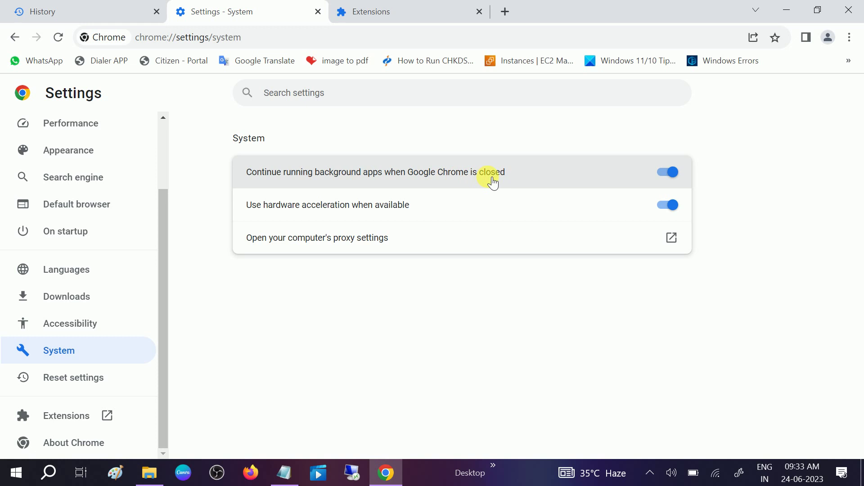
pyautogui.click(671, 175)
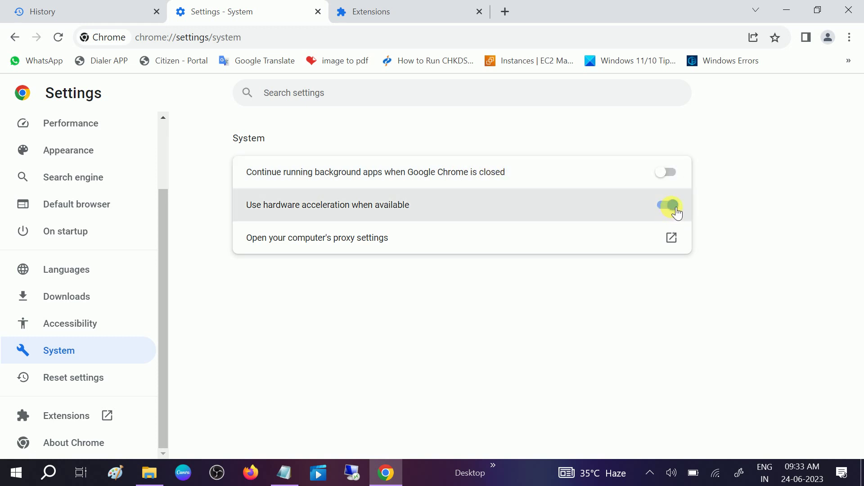
pyautogui.click(85, 448)
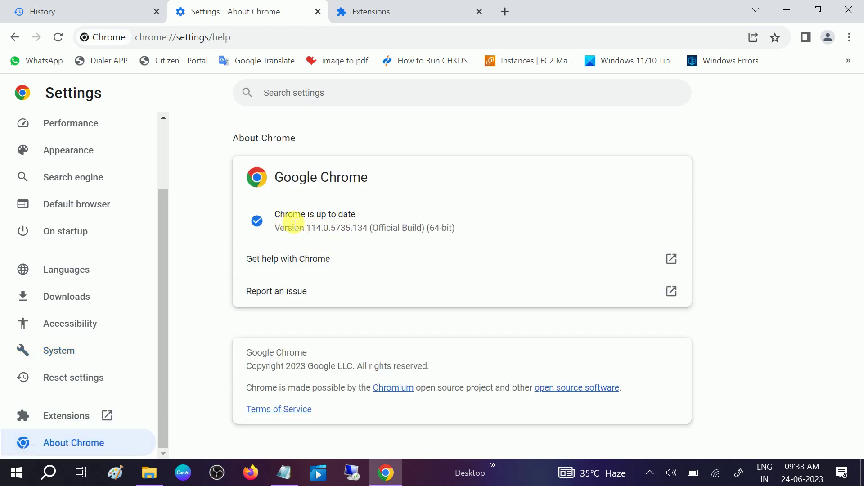
pyautogui.moveTo(274, 215); pyautogui.dragTo(383, 213)
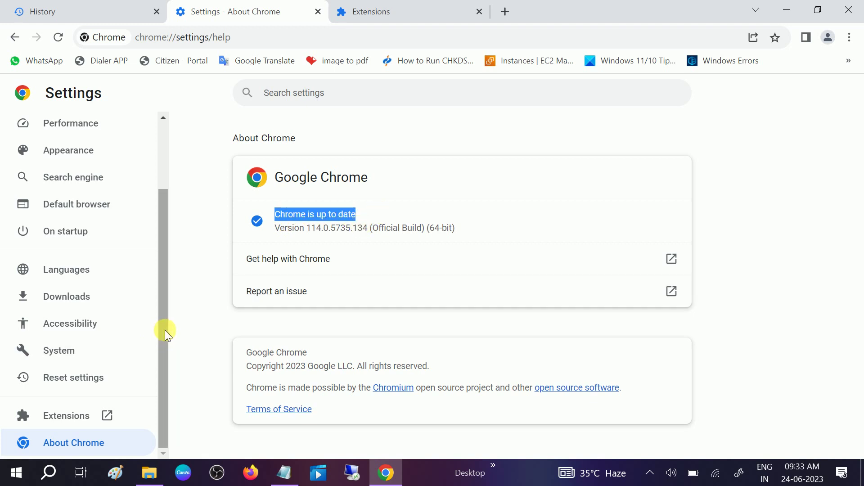
pyautogui.moveTo(163, 279); pyautogui.dragTo(155, 322)
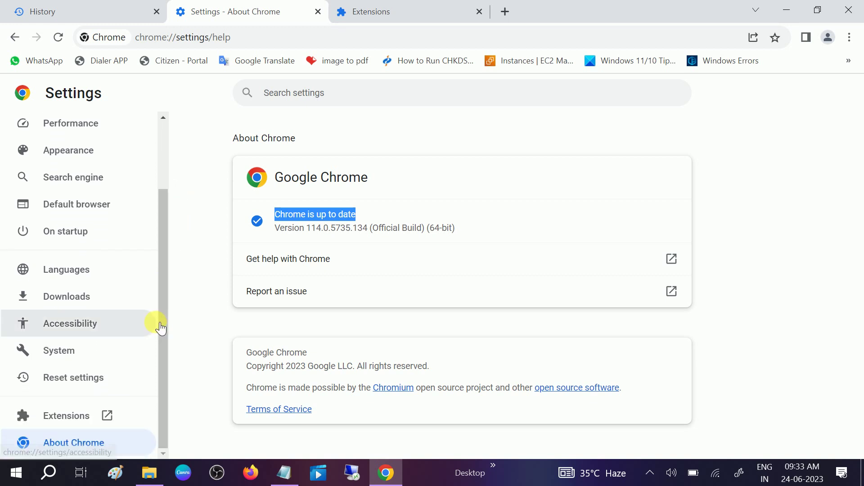
# Review the restore-defaults effects in Reset settings and confirm resetting Chrome's settings.
pyautogui.click(70, 383)
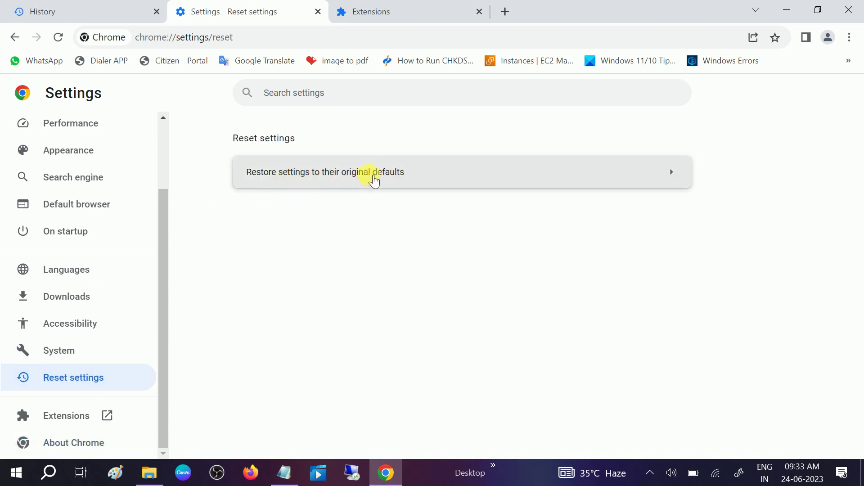
pyautogui.click(375, 180)
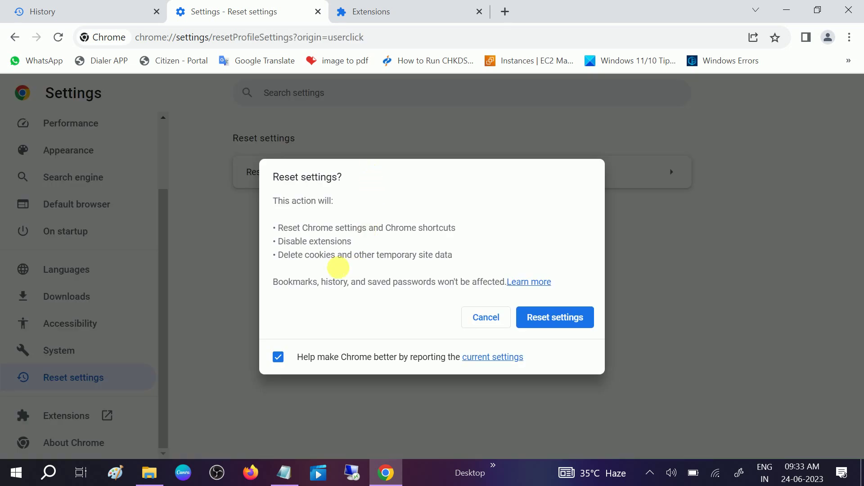
pyautogui.moveTo(278, 229); pyautogui.dragTo(395, 242)
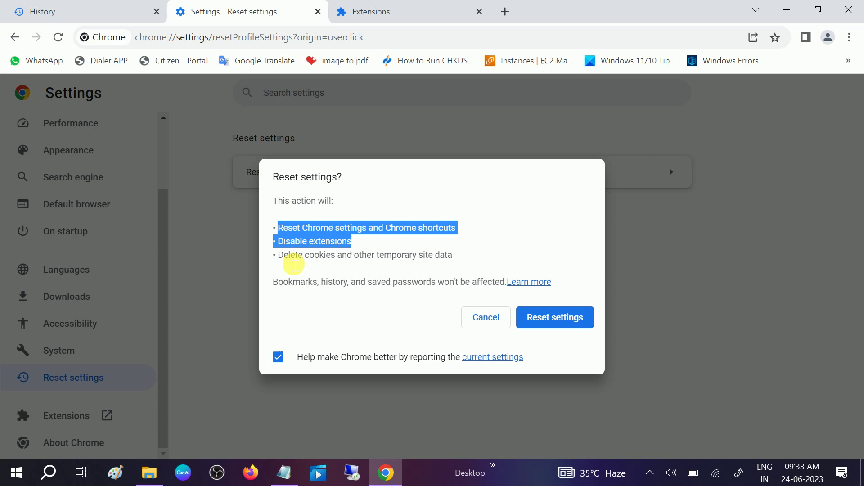
pyautogui.moveTo(289, 257); pyautogui.dragTo(457, 263)
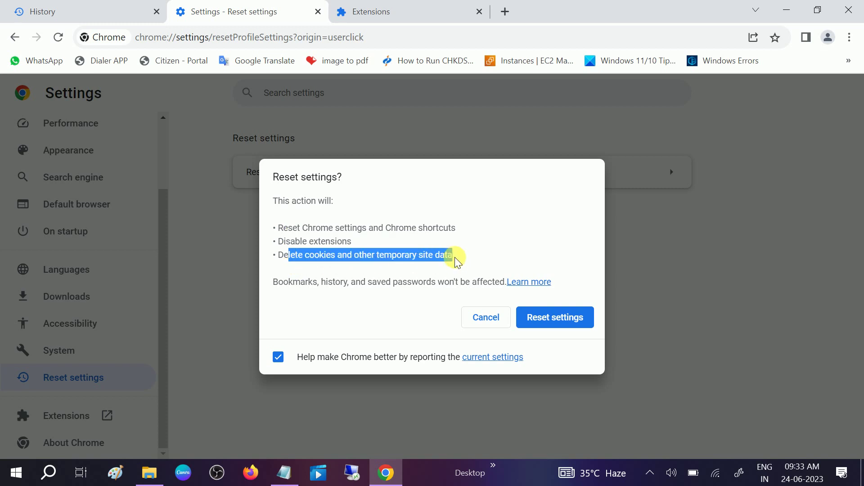
pyautogui.moveTo(321, 282); pyautogui.dragTo(427, 286)
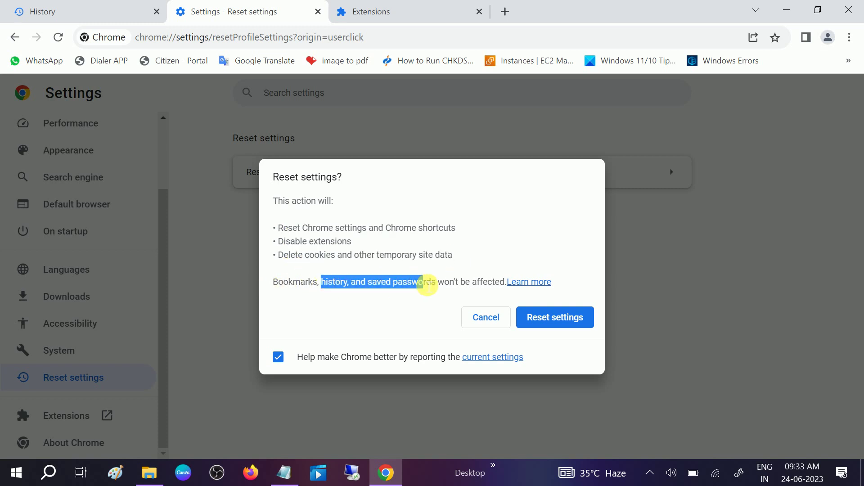
pyautogui.click(430, 270)
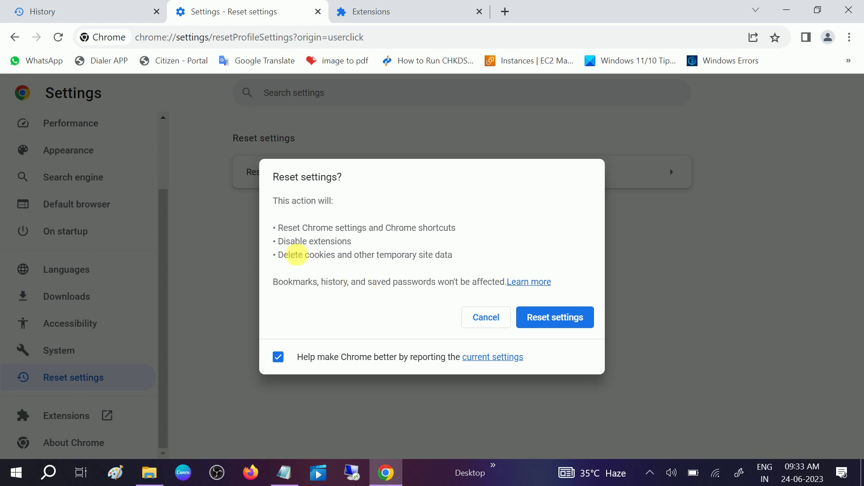
pyautogui.moveTo(284, 235); pyautogui.dragTo(463, 233)
pyautogui.click(303, 247)
pyautogui.moveTo(303, 247); pyautogui.dragTo(337, 251)
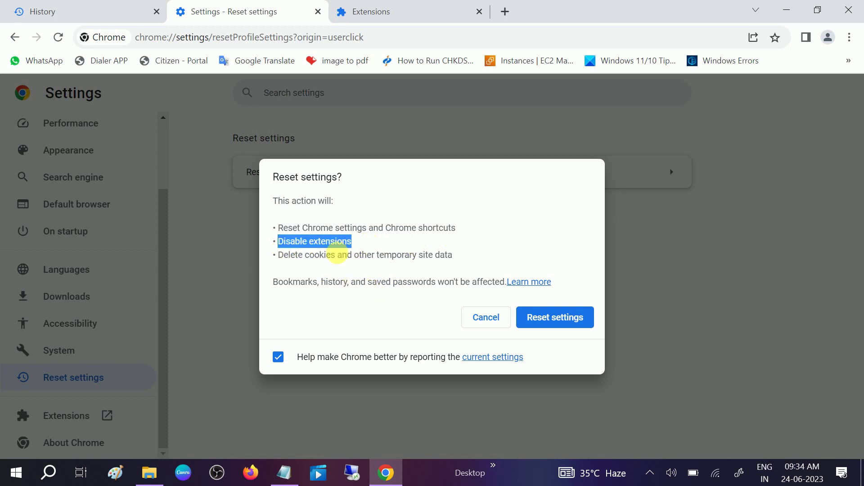
pyautogui.moveTo(276, 257); pyautogui.dragTo(463, 262)
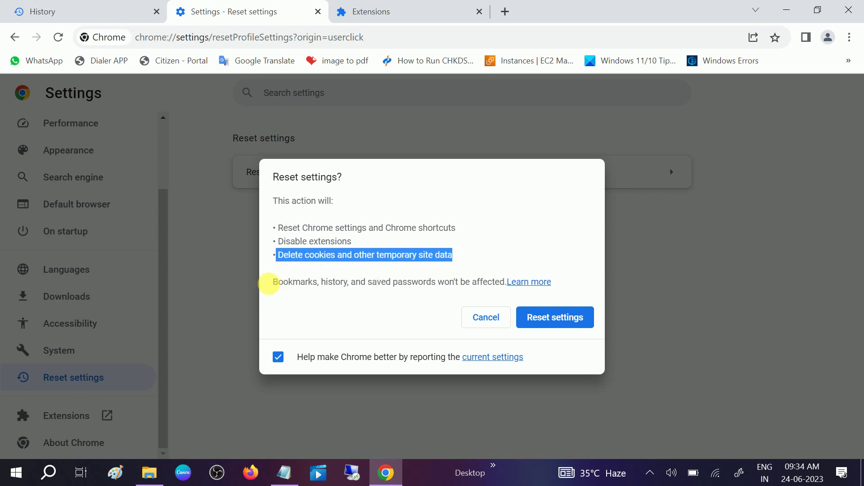
pyautogui.moveTo(274, 284); pyautogui.dragTo(512, 284)
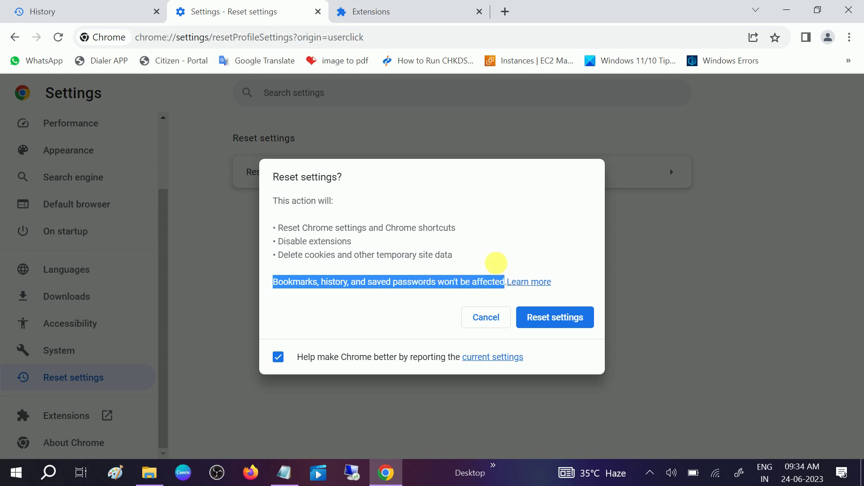
pyautogui.click(491, 258)
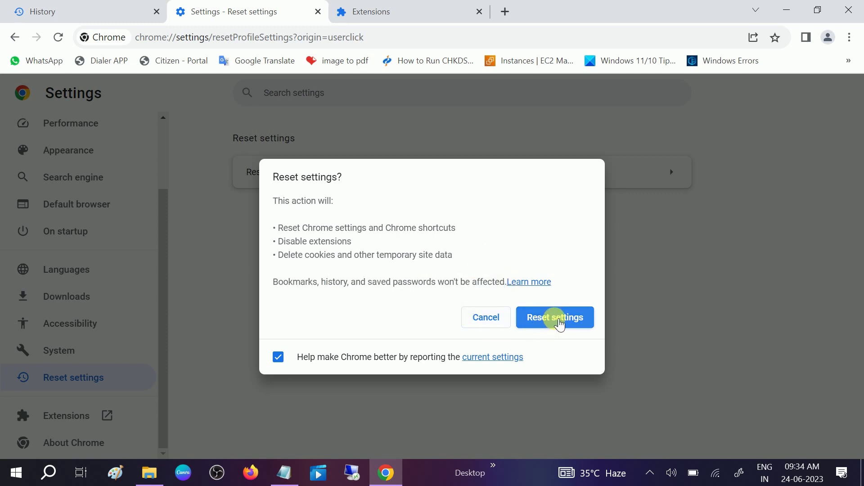
pyautogui.click(558, 320)
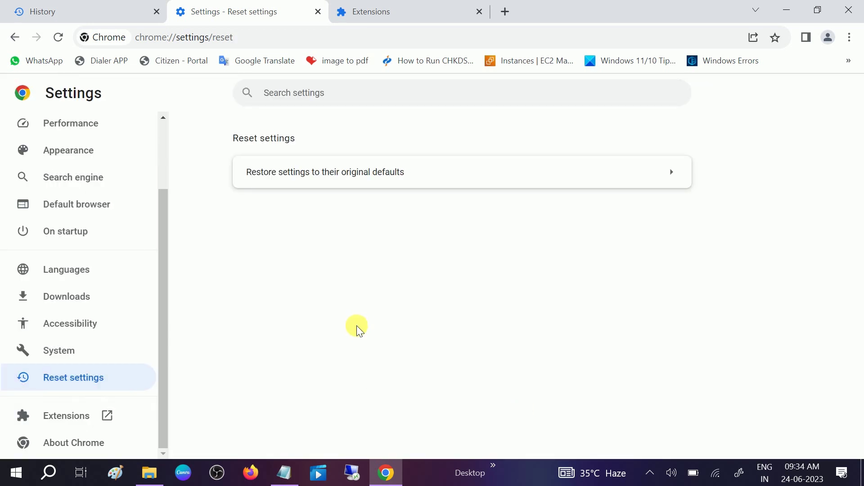
# Close Chrome and its reopened New Tab window, then refresh the desktop.
pyautogui.click(849, 11)
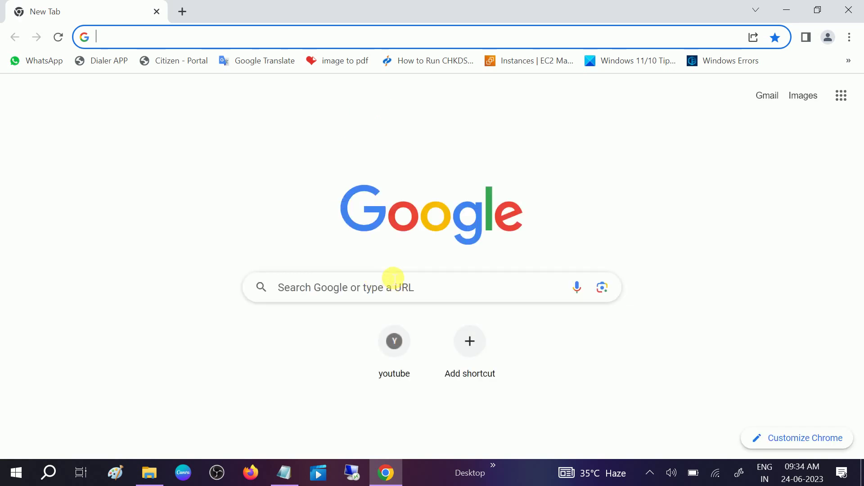
pyautogui.press('super')
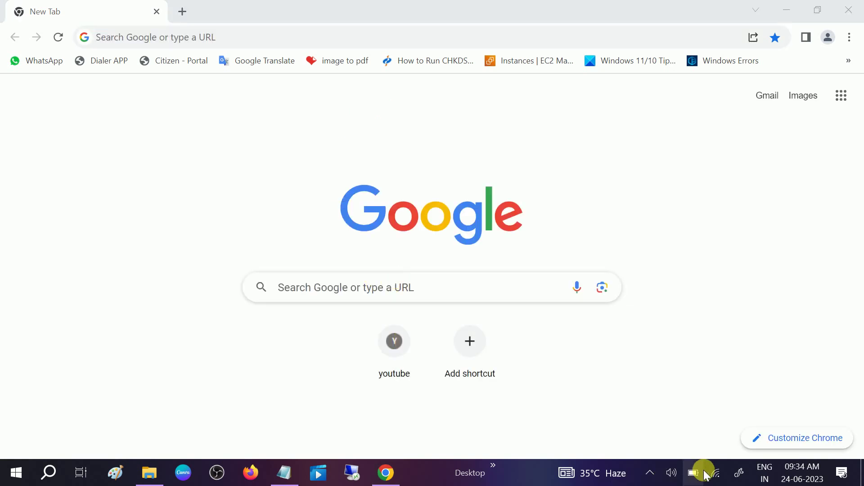
pyautogui.click(743, 206)
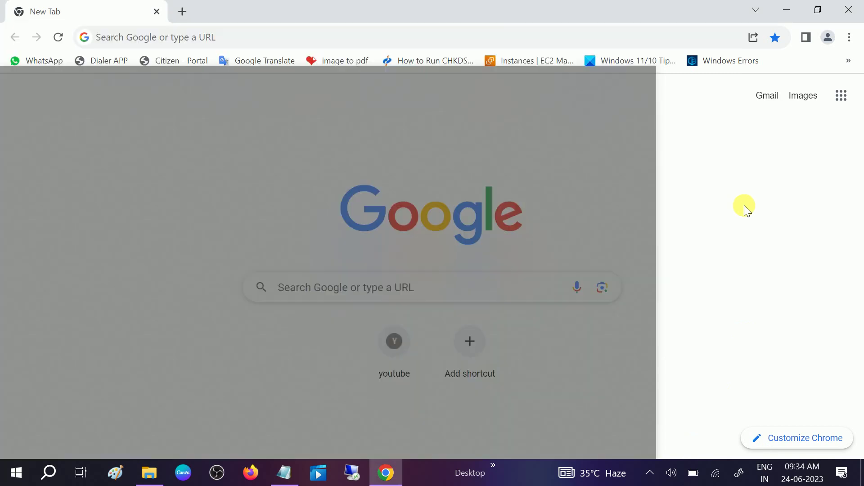
pyautogui.click(856, 5)
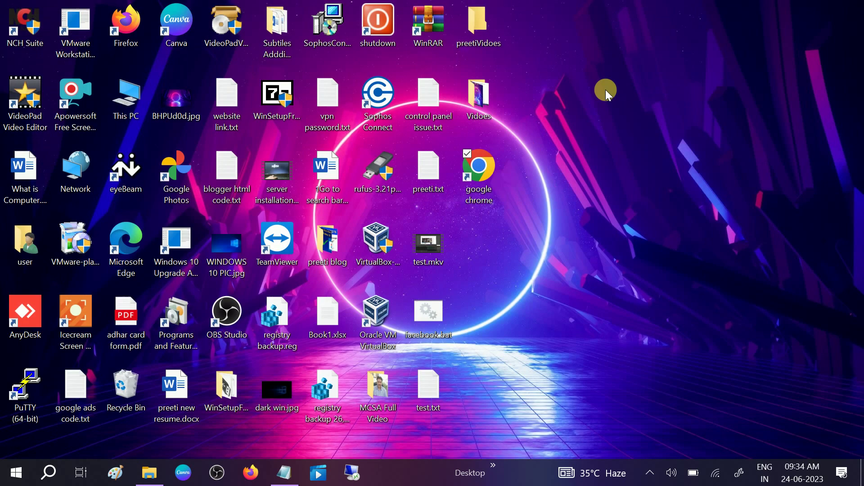
pyautogui.rightClick(607, 93)
pyautogui.click(630, 129)
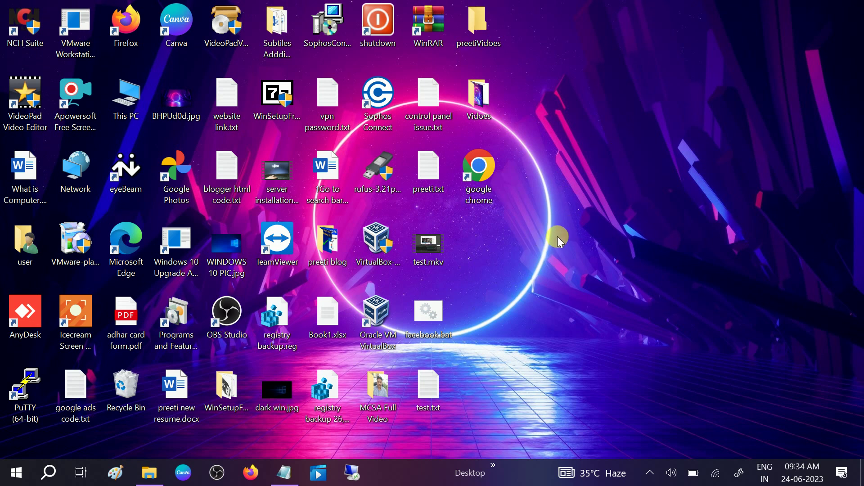
# Open the Network Connections adapter list via Network & Internet settings' Change adapter options.
pyautogui.click(717, 475)
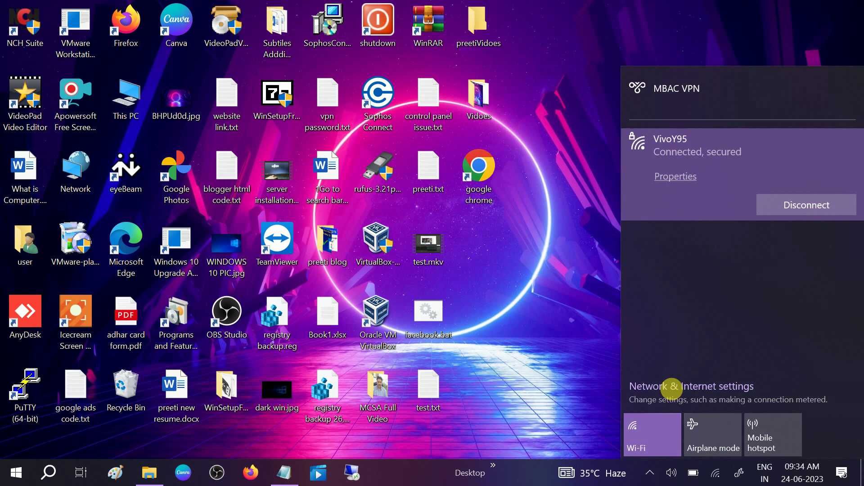
pyautogui.click(700, 387)
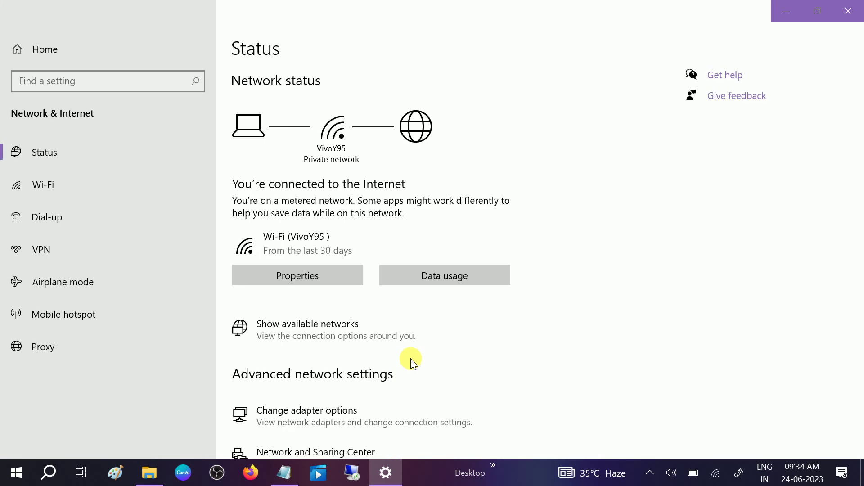
pyautogui.click(315, 413)
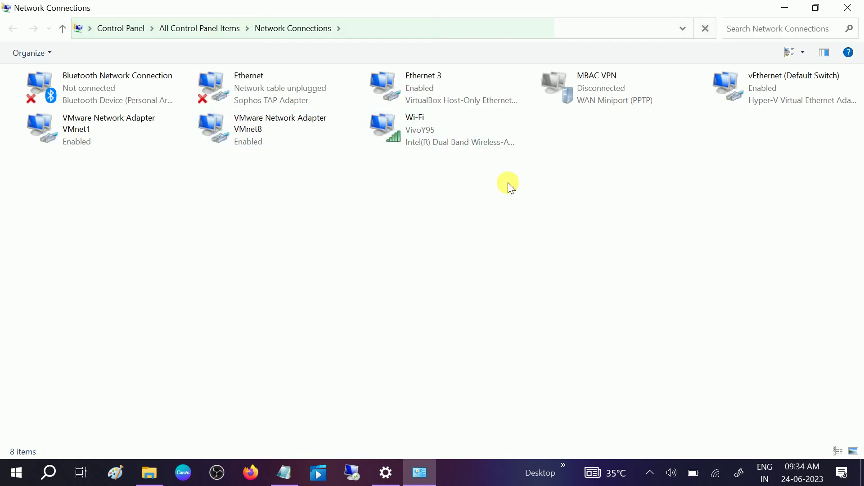
# In Wi-Fi's IPv4 properties, set preferred DNS 8.8.8.8 and alternate DNS 8.8.4.4, then confirm.
pyautogui.click(423, 134)
pyautogui.rightClick(422, 133)
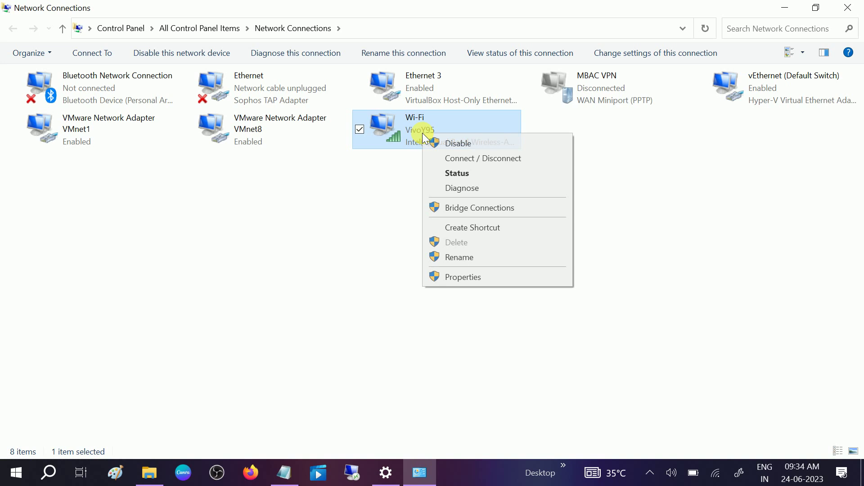
pyautogui.click(469, 276)
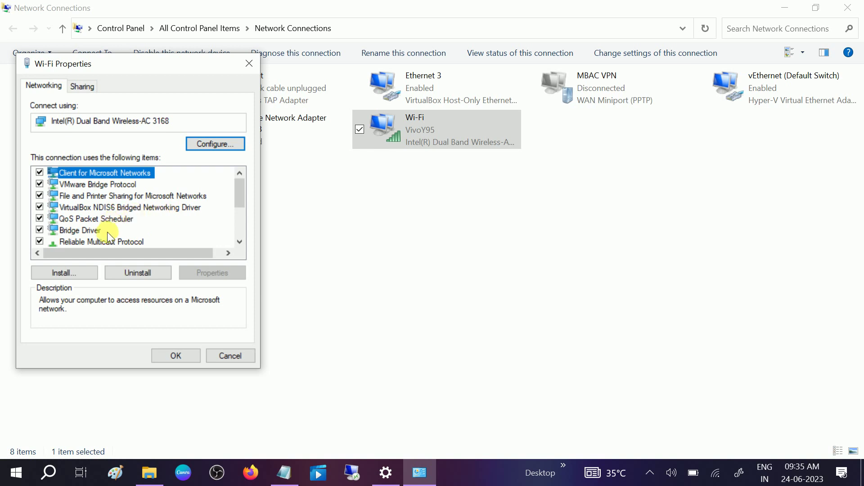
pyautogui.scroll(-3, 109, 231)
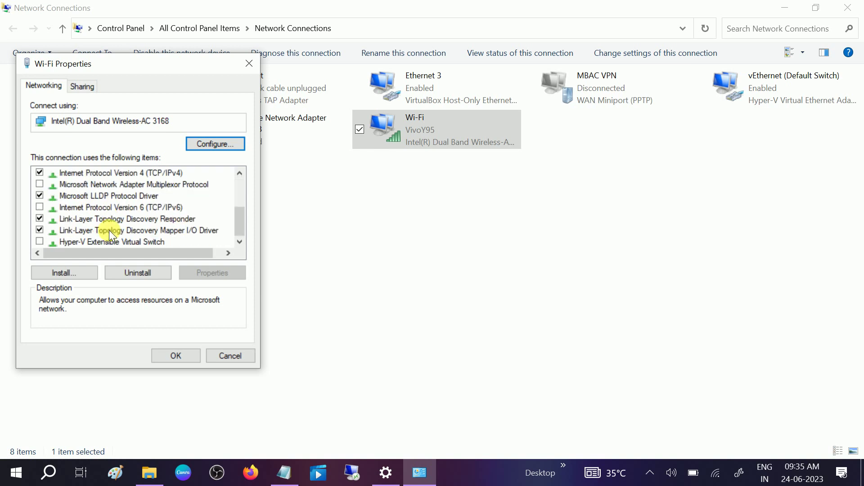
pyautogui.click(157, 173)
pyautogui.click(222, 273)
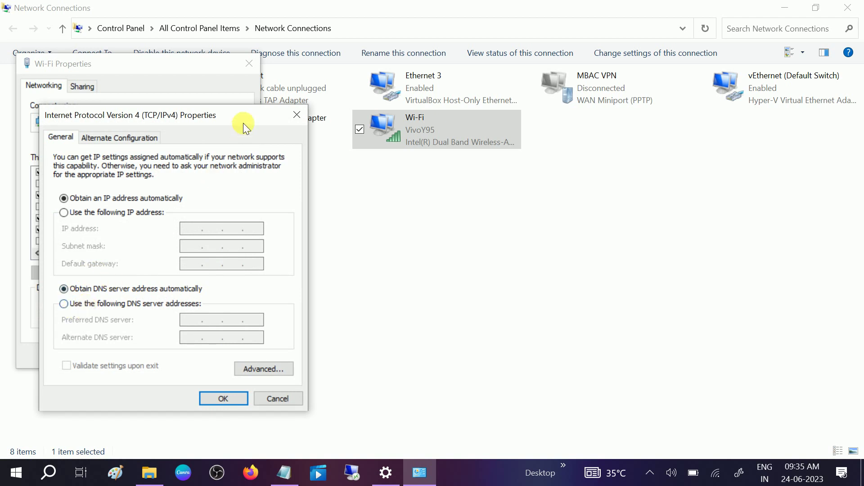
pyautogui.moveTo(243, 124); pyautogui.dragTo(554, 89)
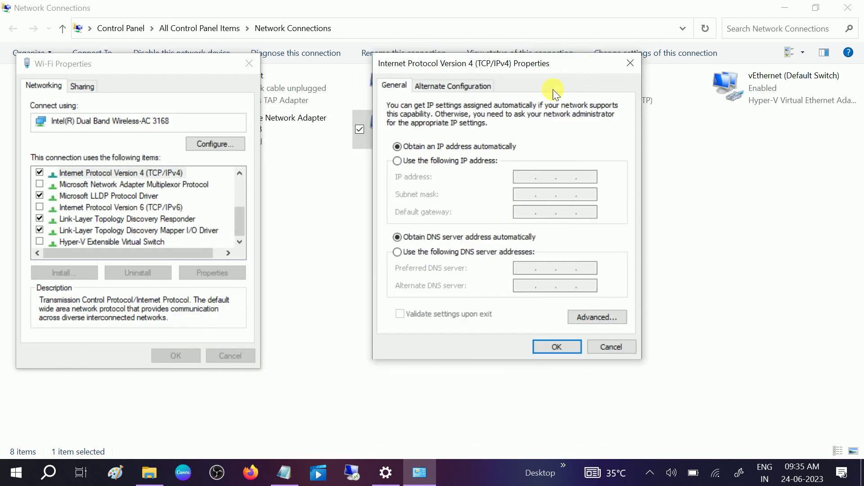
pyautogui.click(408, 252)
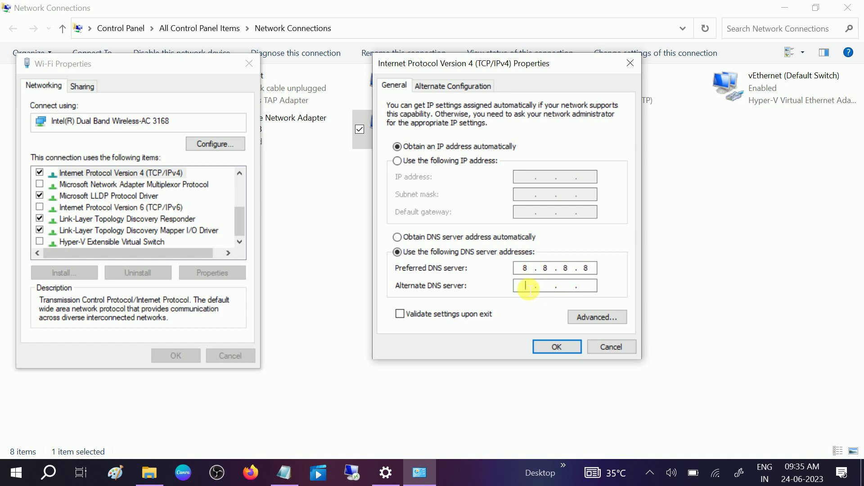
pyautogui.click(530, 289)
pyautogui.write('8.8.4.4')
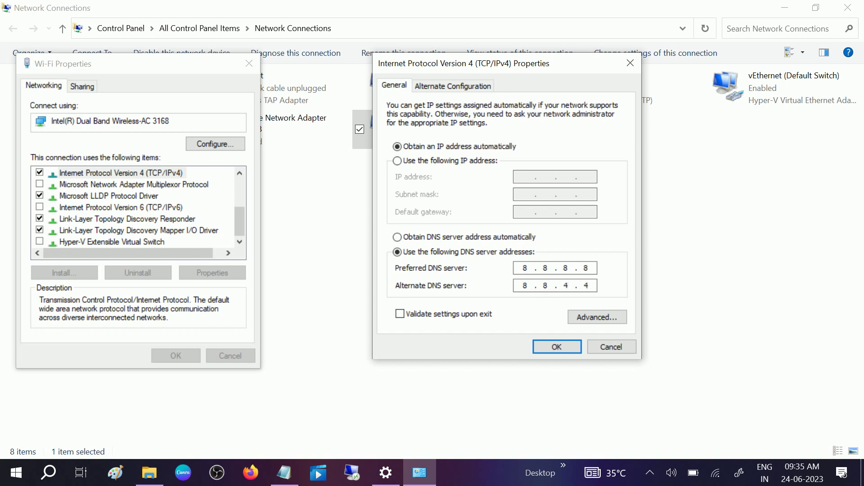
pyautogui.click(558, 346)
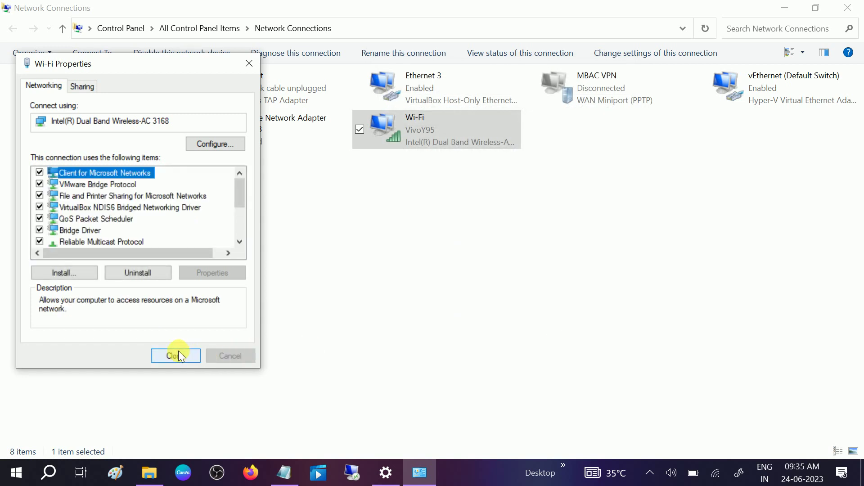
# Close Wi-Fi Properties and Network Connections, then hide Settings to show the desktop.
pyautogui.click(180, 356)
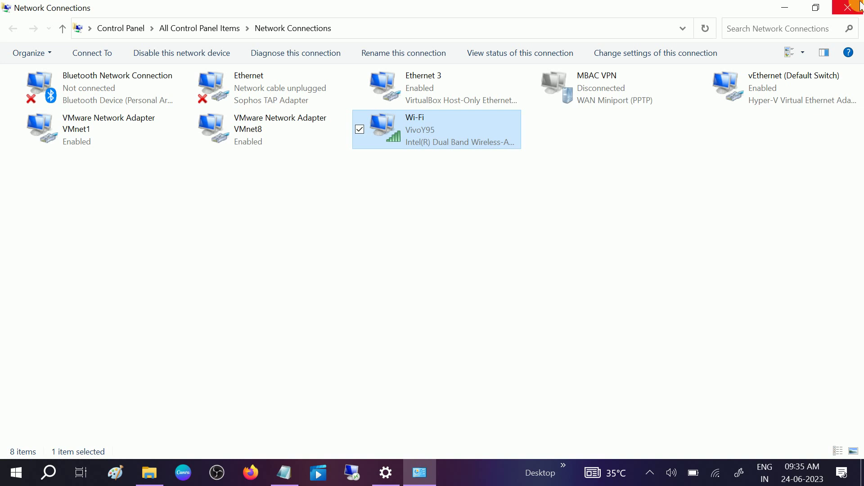
pyautogui.click(848, 8)
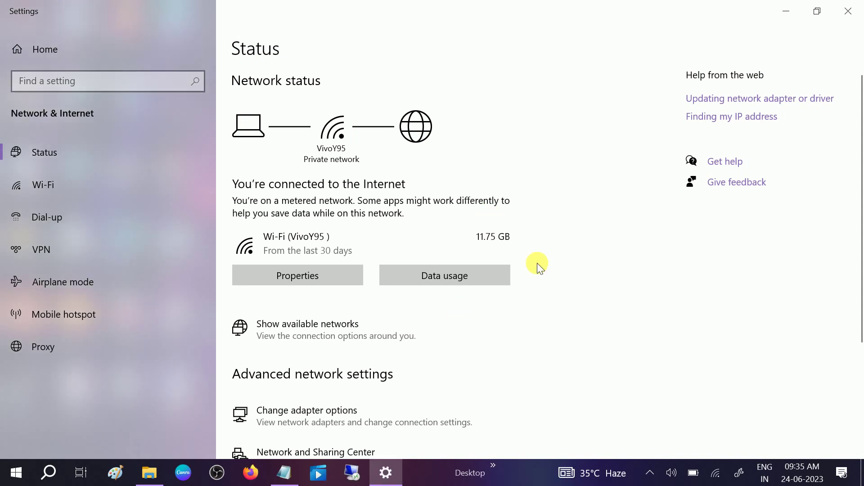
pyautogui.press('super+d')
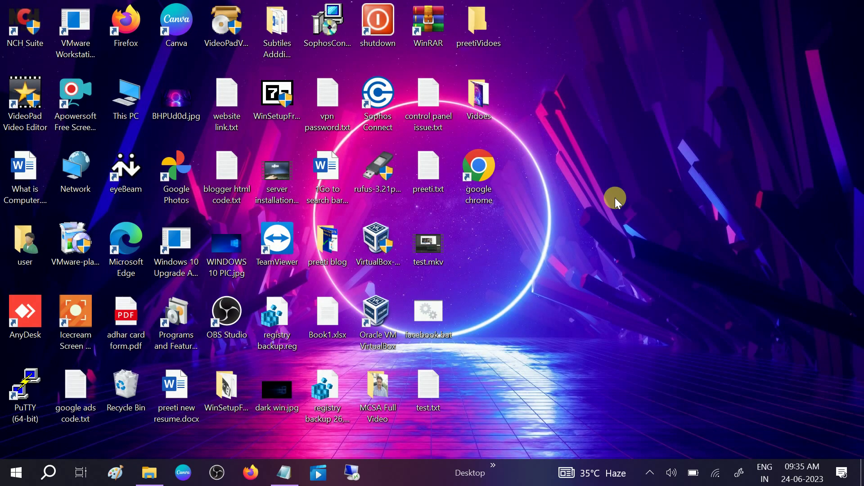